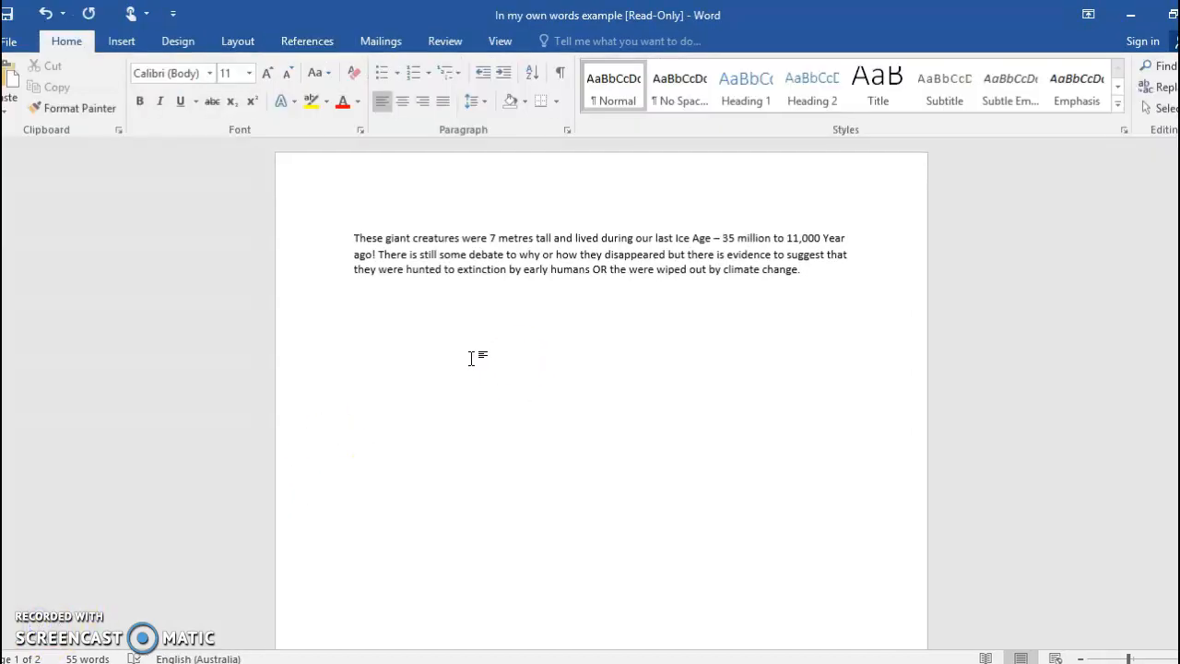
- Start a new source in the Source Manager with Web site as its type
left_click(318, 46)
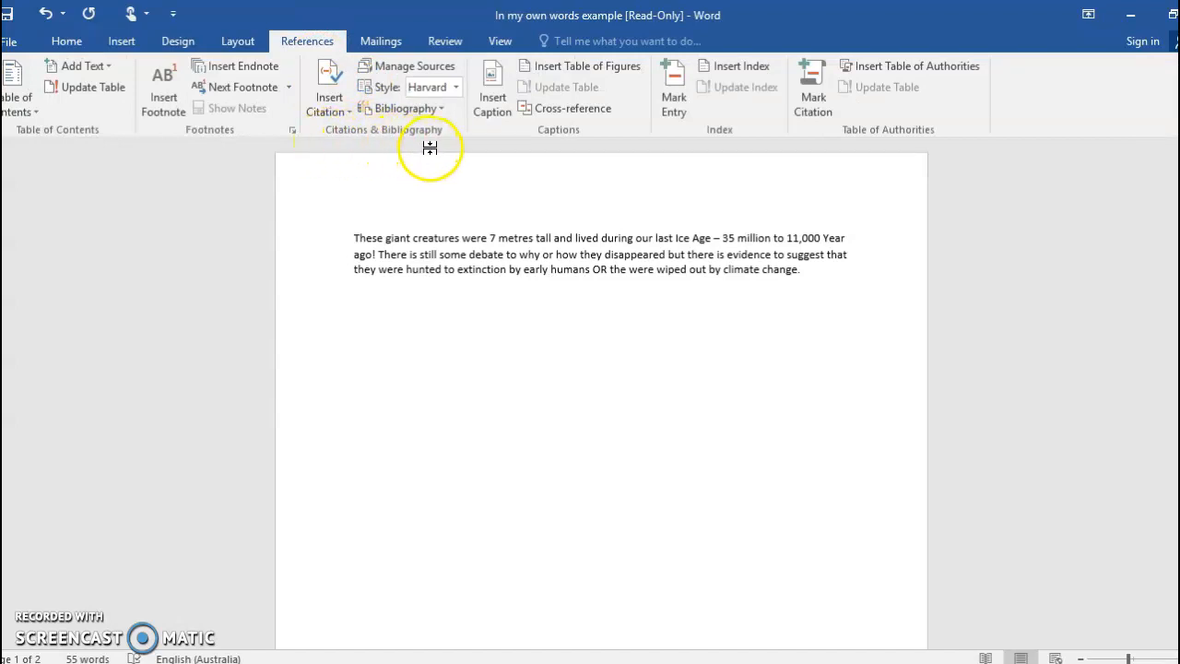
left_click(413, 67)
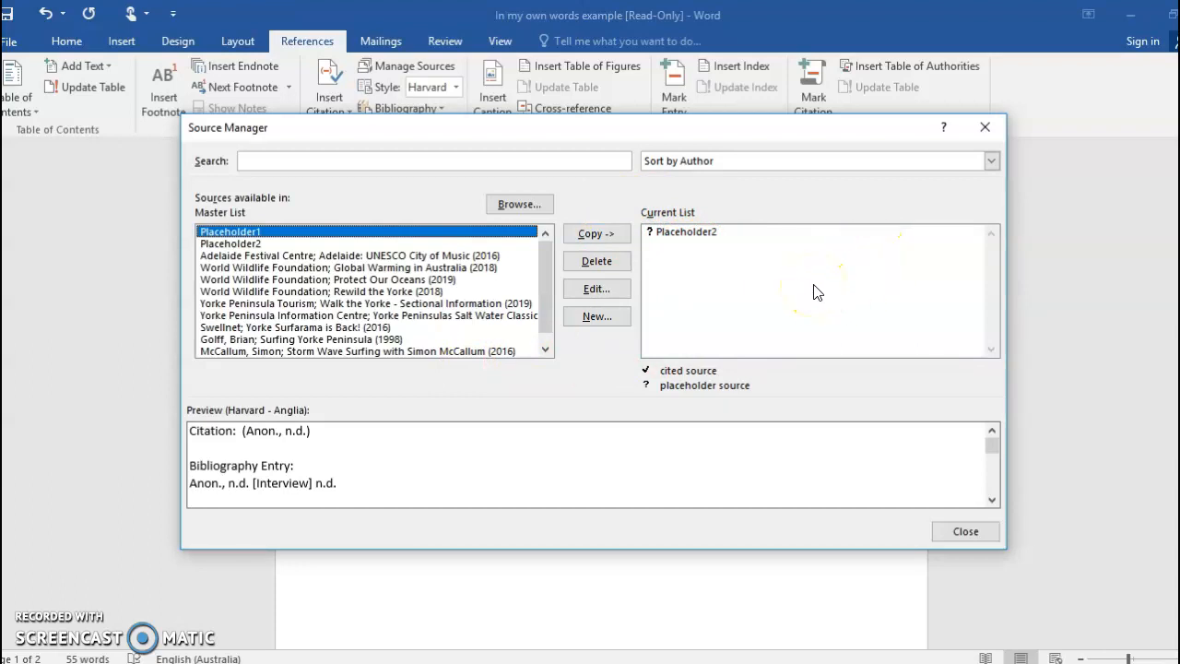
left_click(596, 317)
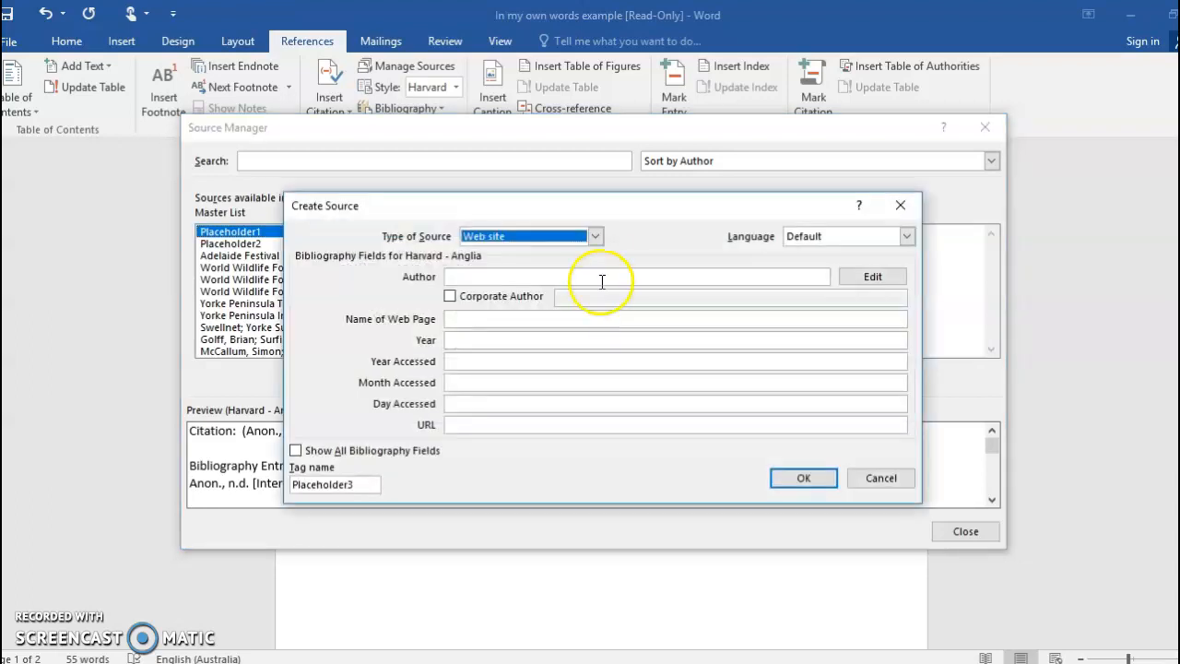
left_click(596, 237)
left_click(596, 273)
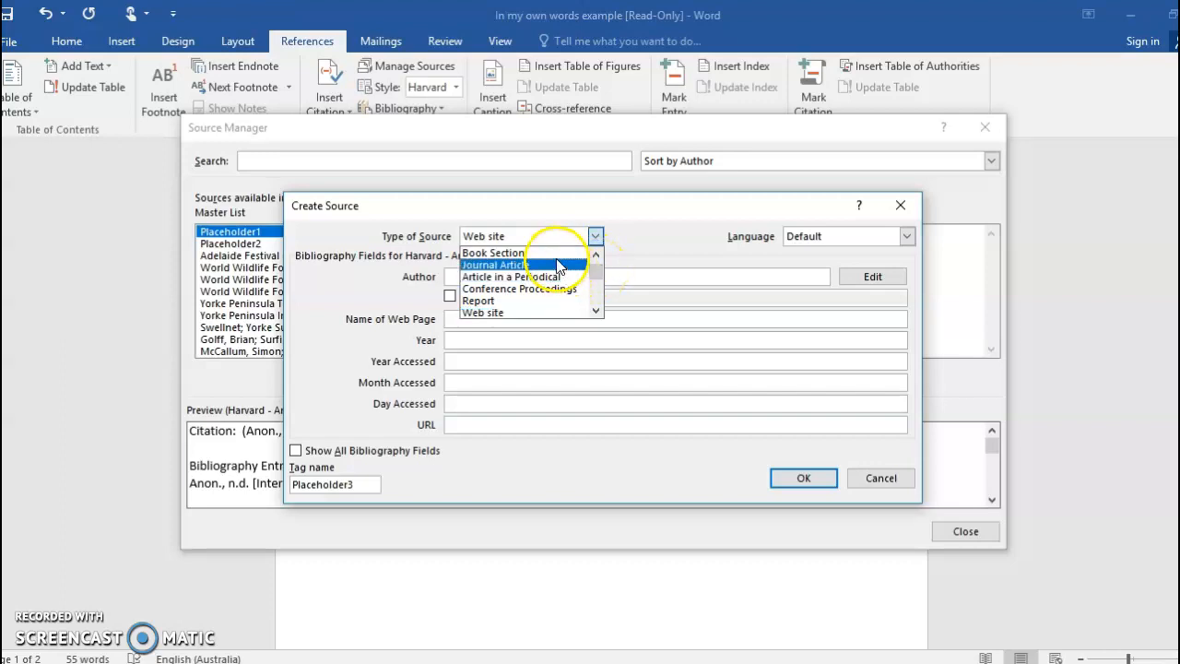
left_click(538, 313)
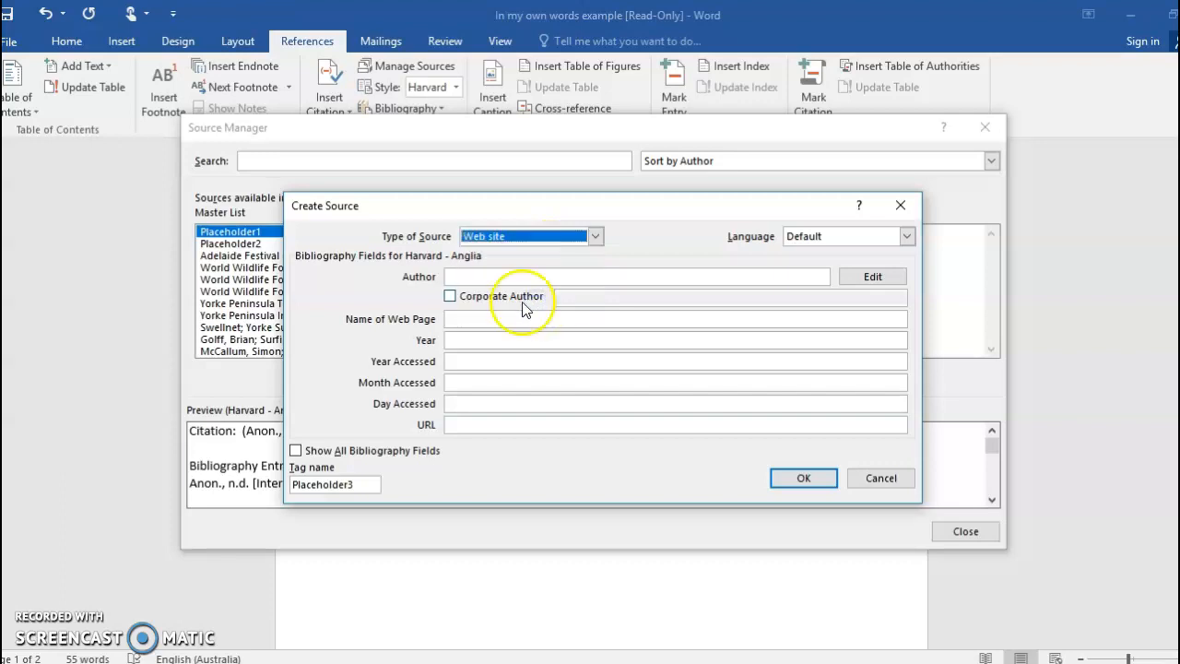
- Enter Sloth Santuary as the source's corporate author and The Giant Extinct Ground Sloth as the name of the web page
left_click(451, 297)
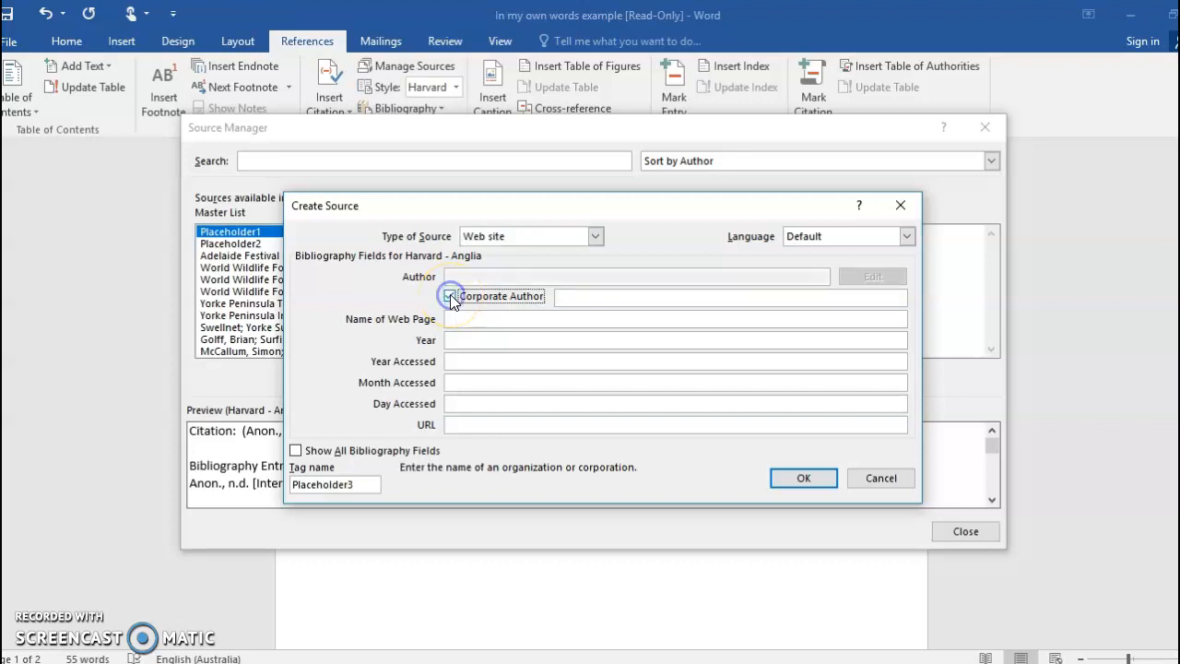
left_click(584, 299)
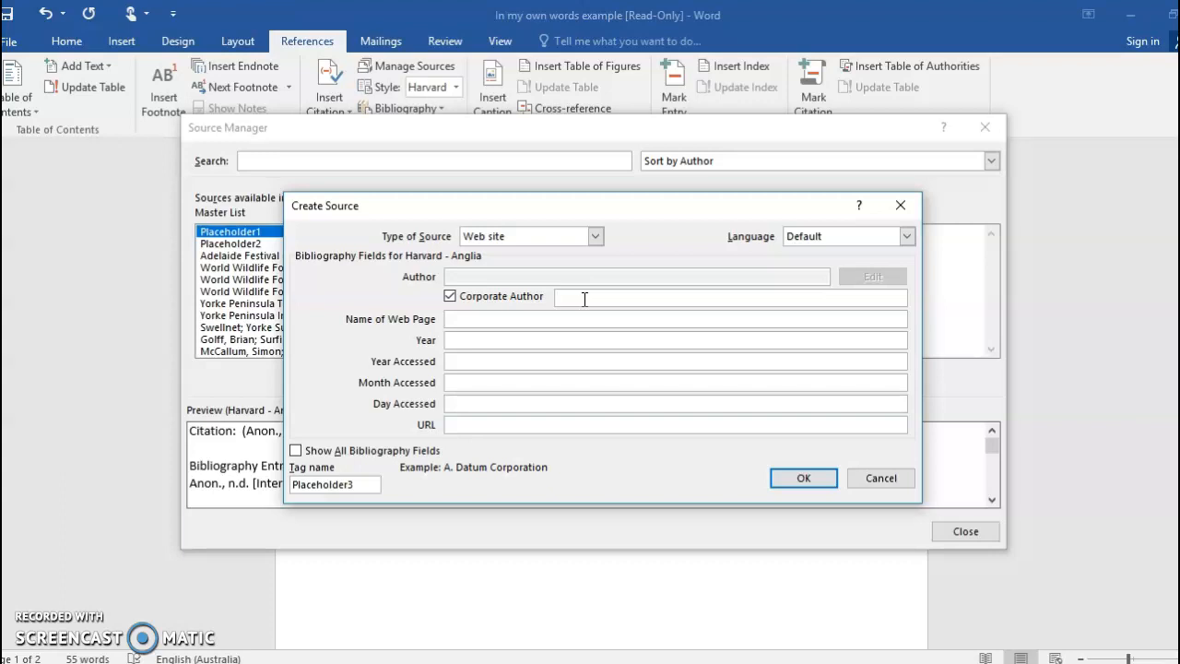
type("Sloth Santuary")
left_click(528, 320)
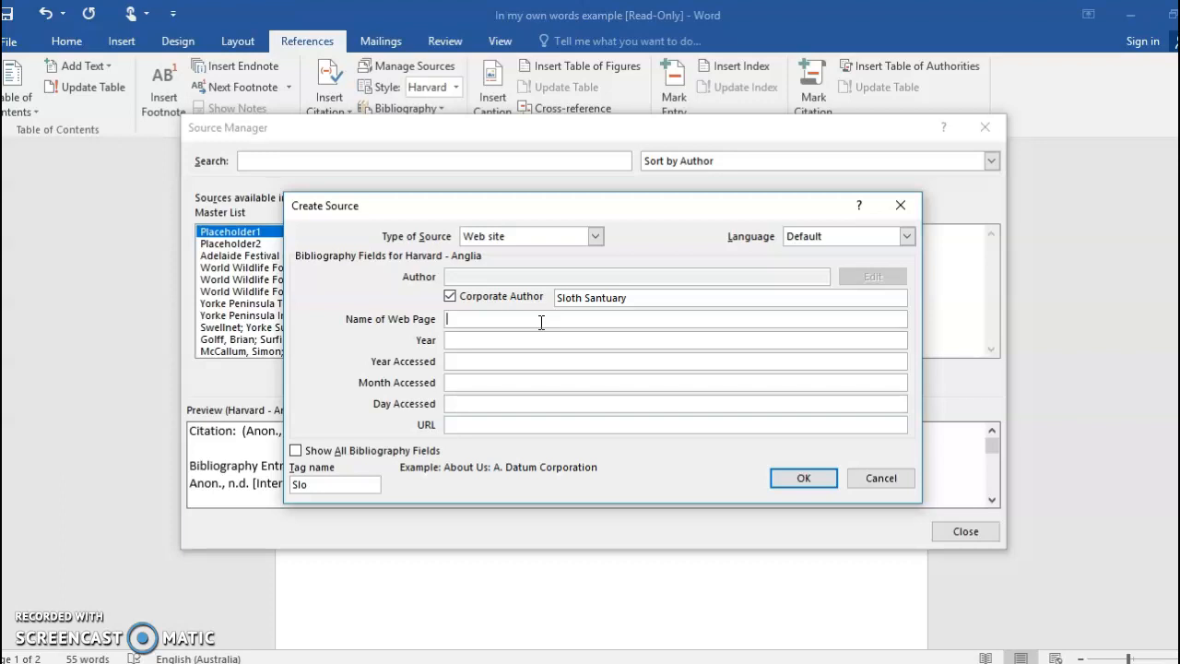
type("The Giant Ext")
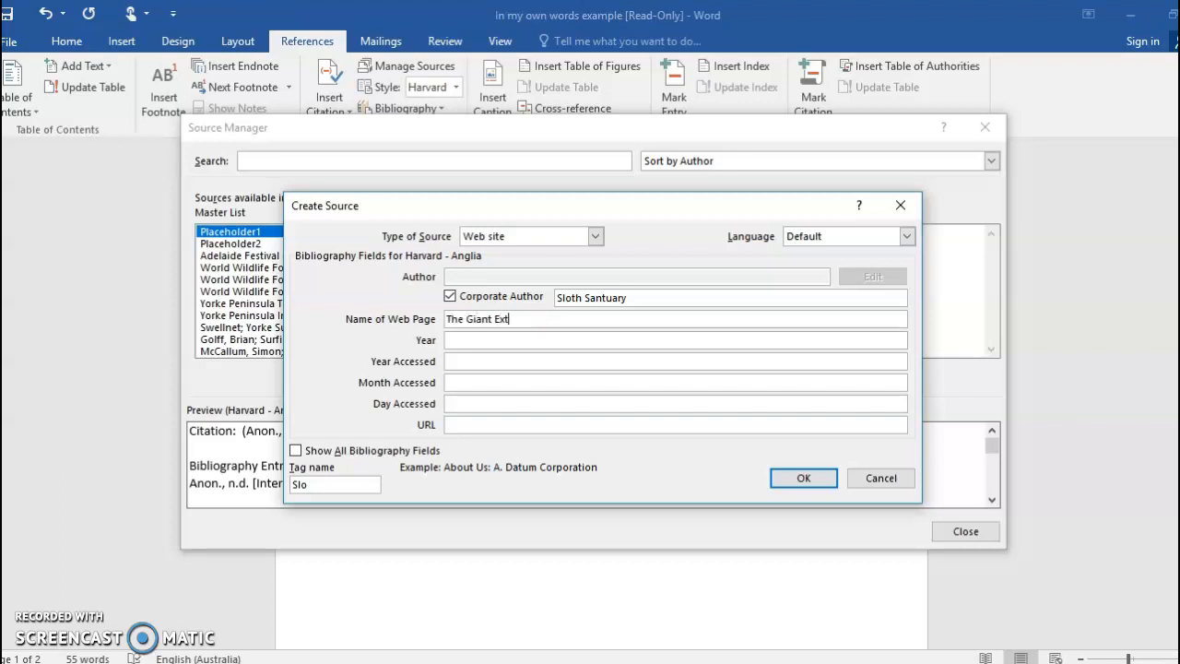
type("inct Ground Sloth")
- Set the source's year to 2018 and its access date to 2019, June, 26
left_click(514, 338)
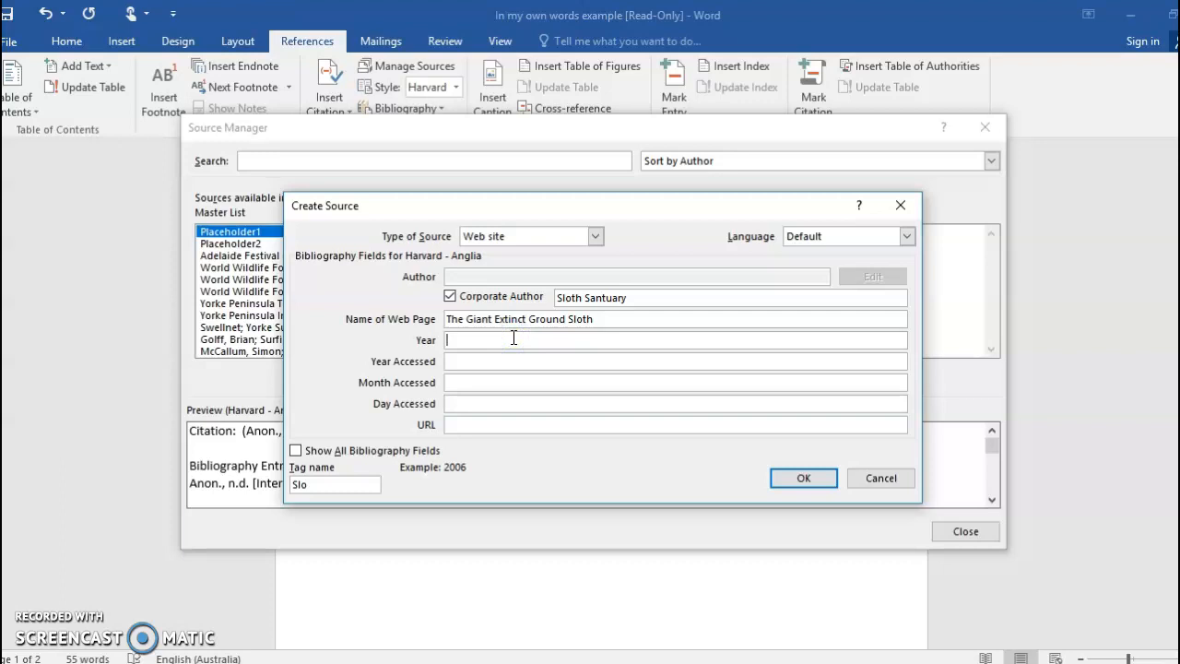
type("2018")
left_click(514, 360)
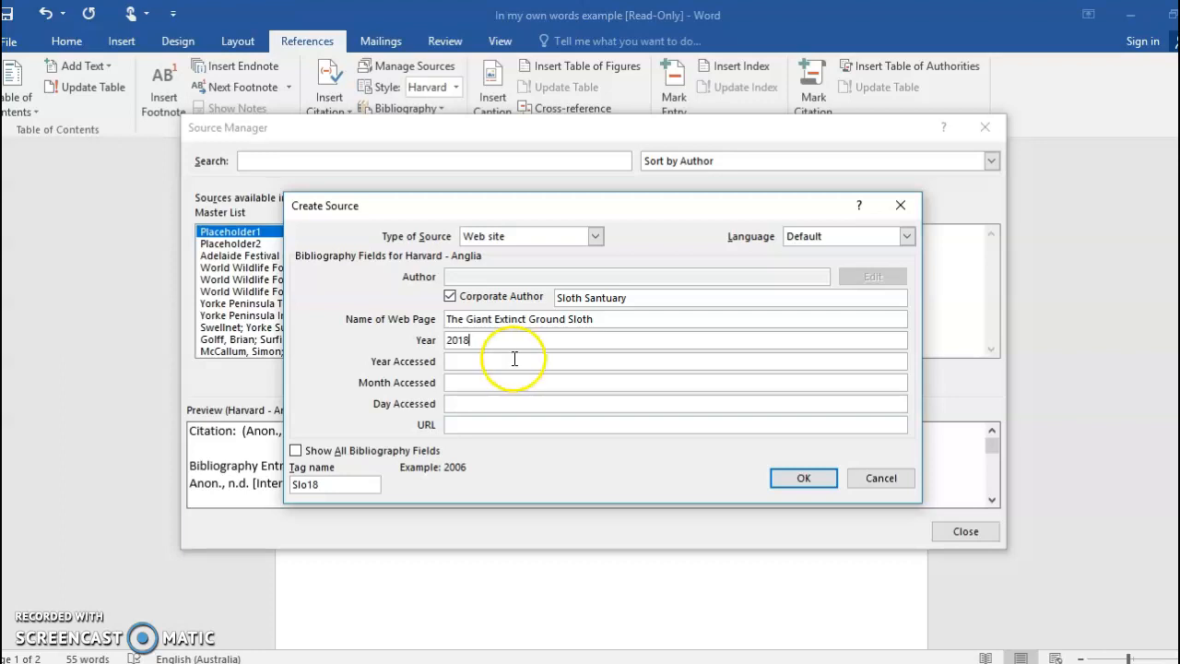
type("2019")
left_click(519, 384)
type("June")
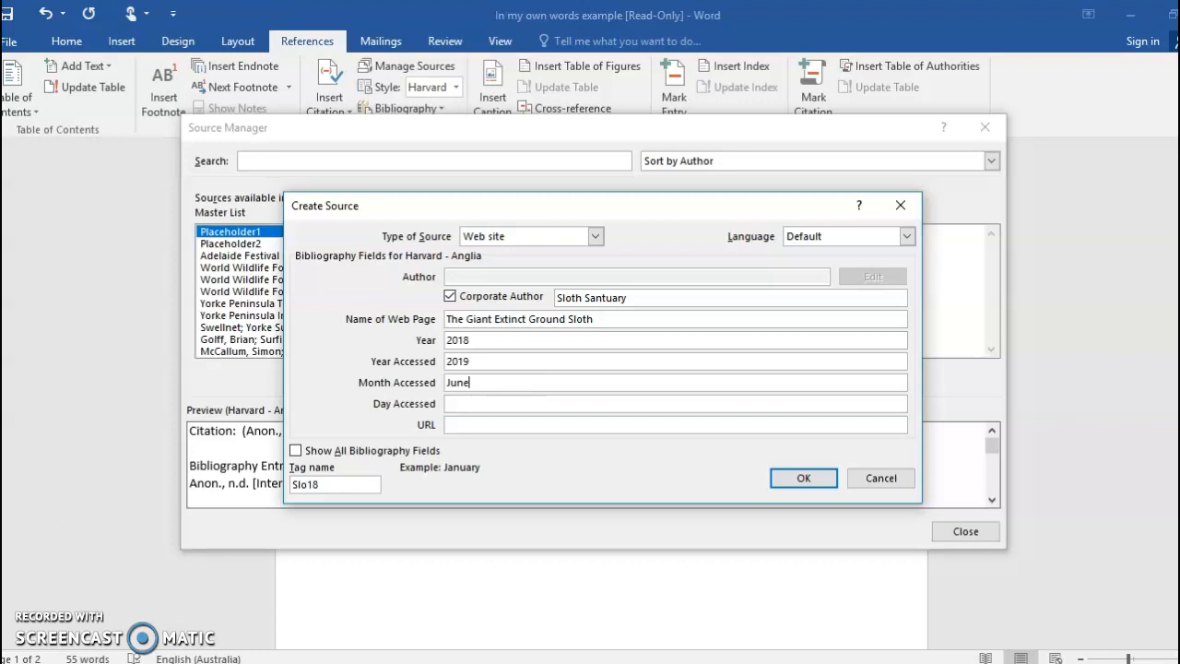
left_click(473, 406)
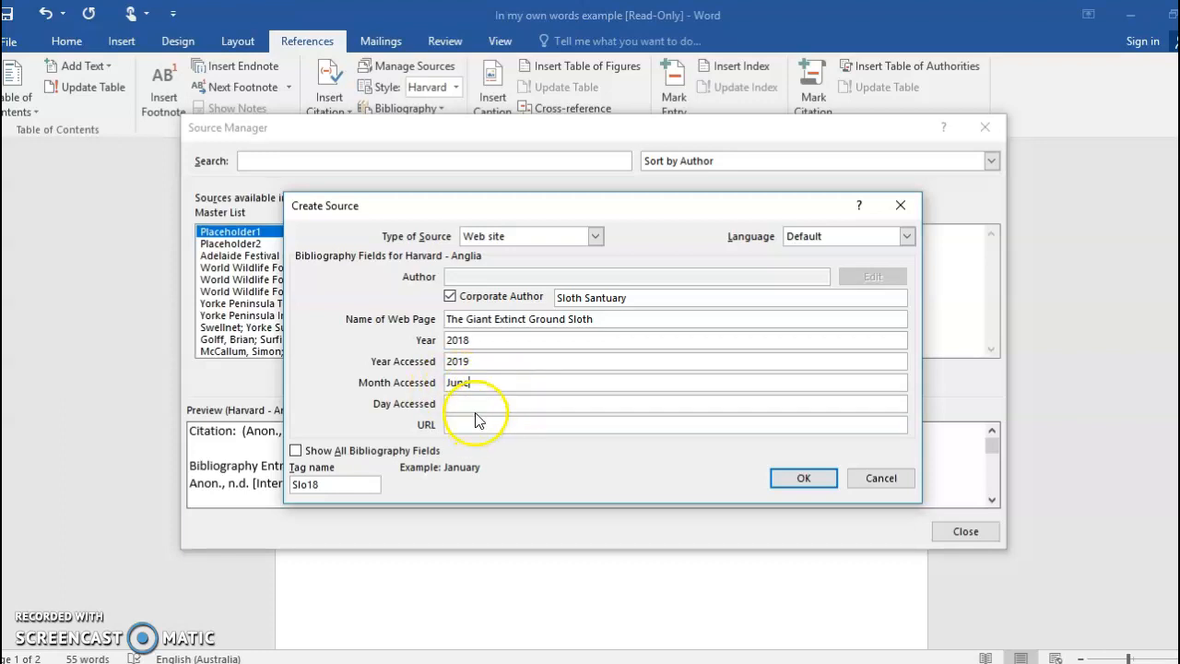
type("26")
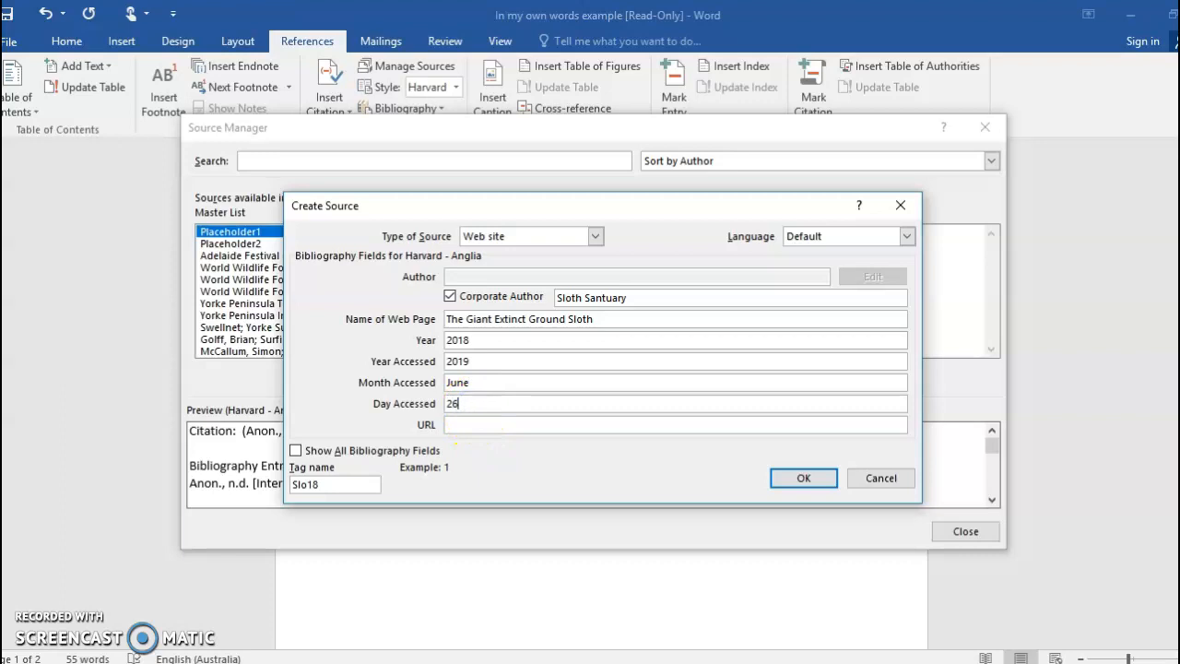
left_click(475, 425)
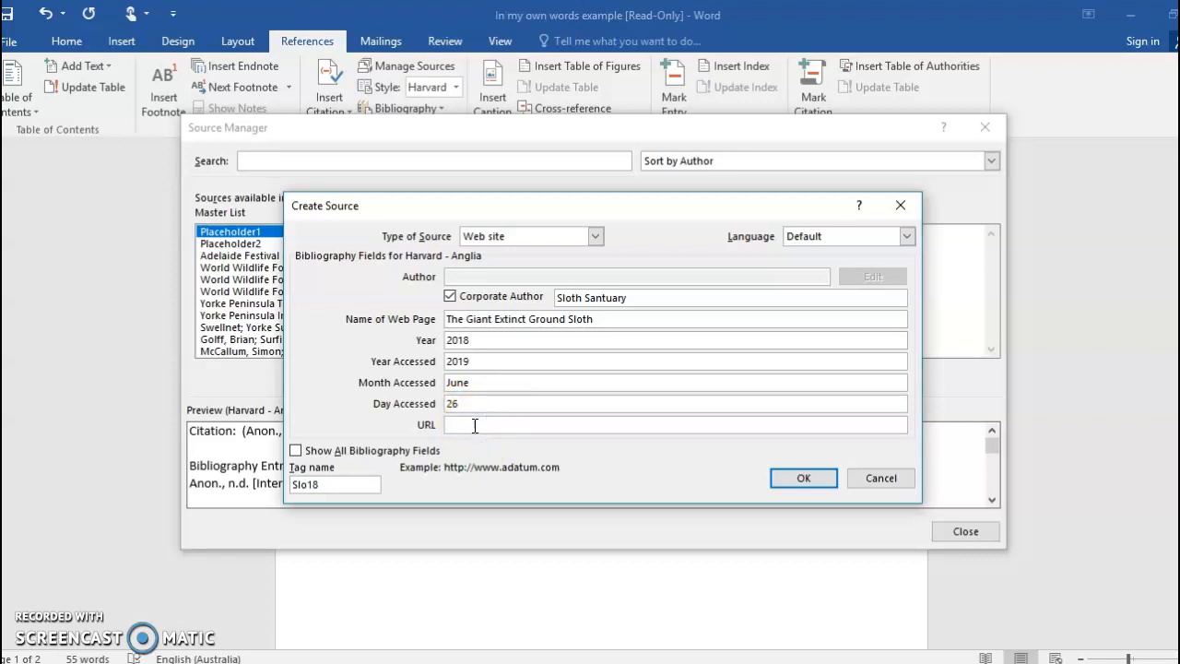
type("http://www.slothsanctuary.com/about-sloths/giant-ground-sloth")
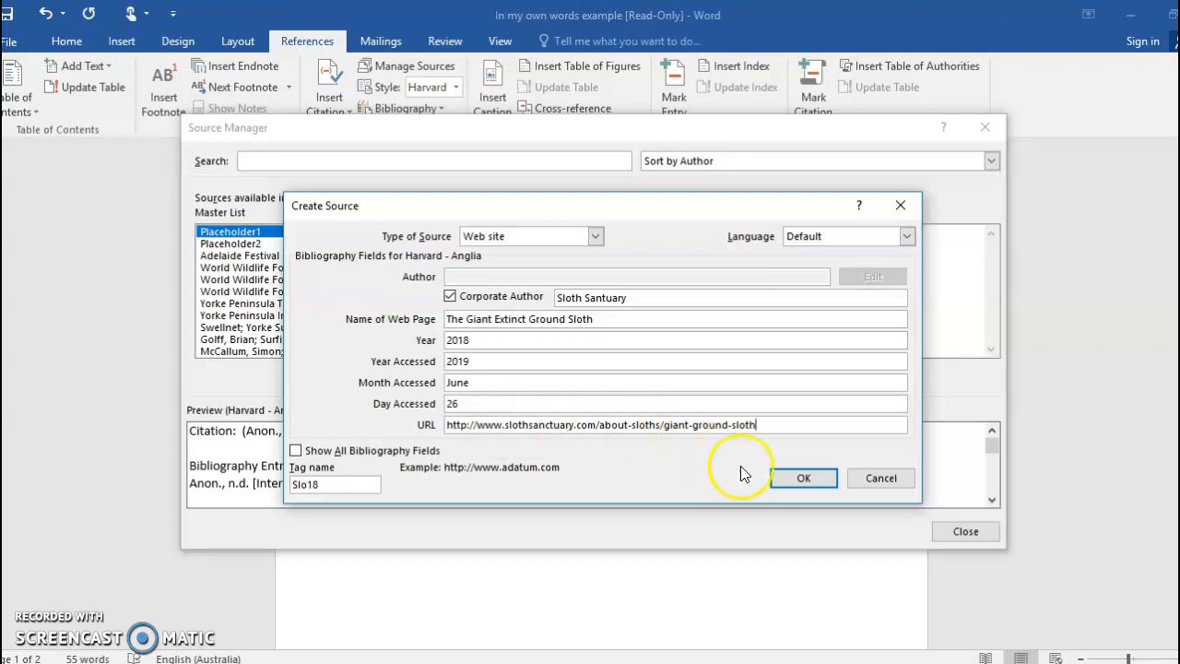
left_click(782, 480)
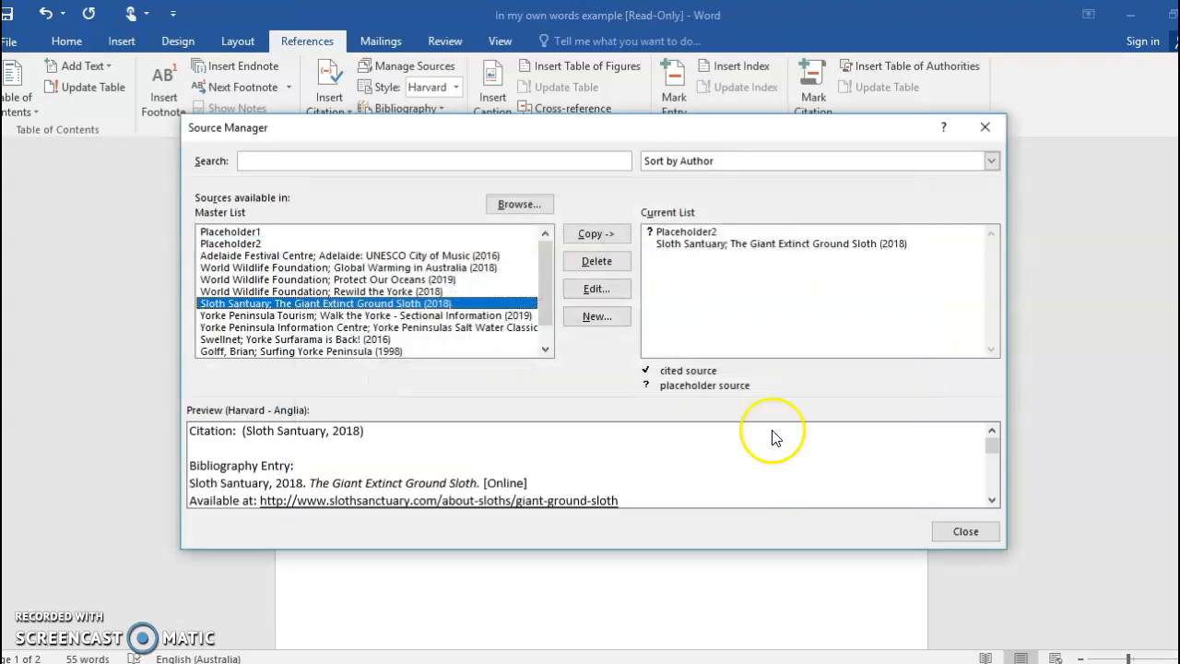
left_click(718, 245)
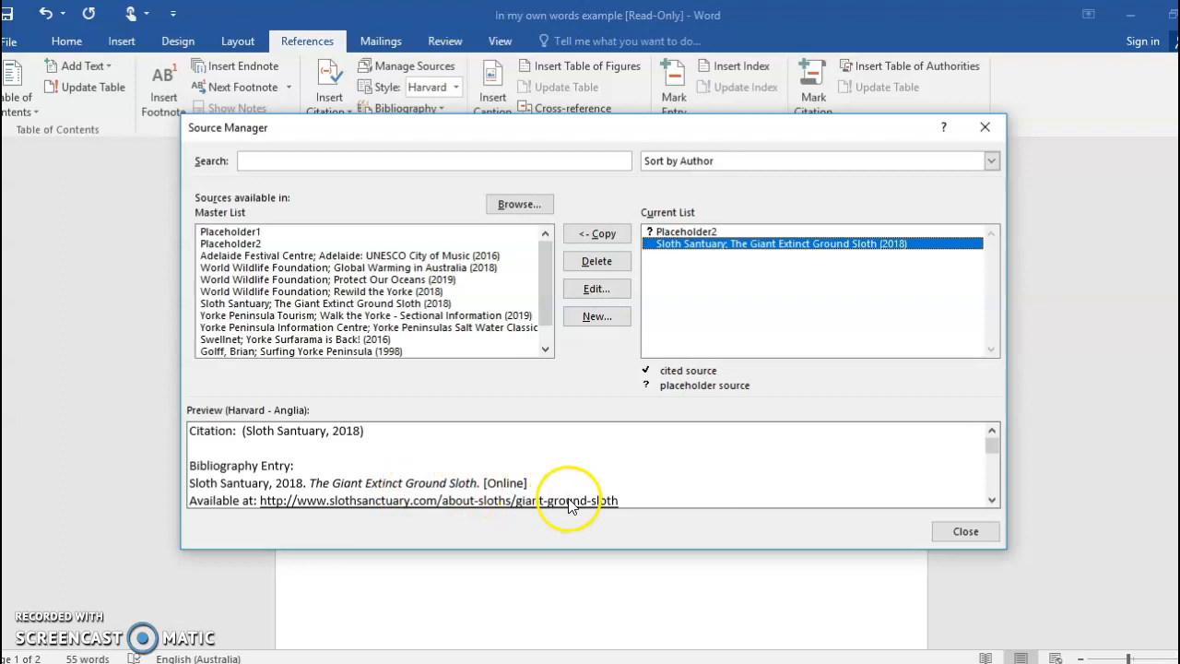
left_click(959, 532)
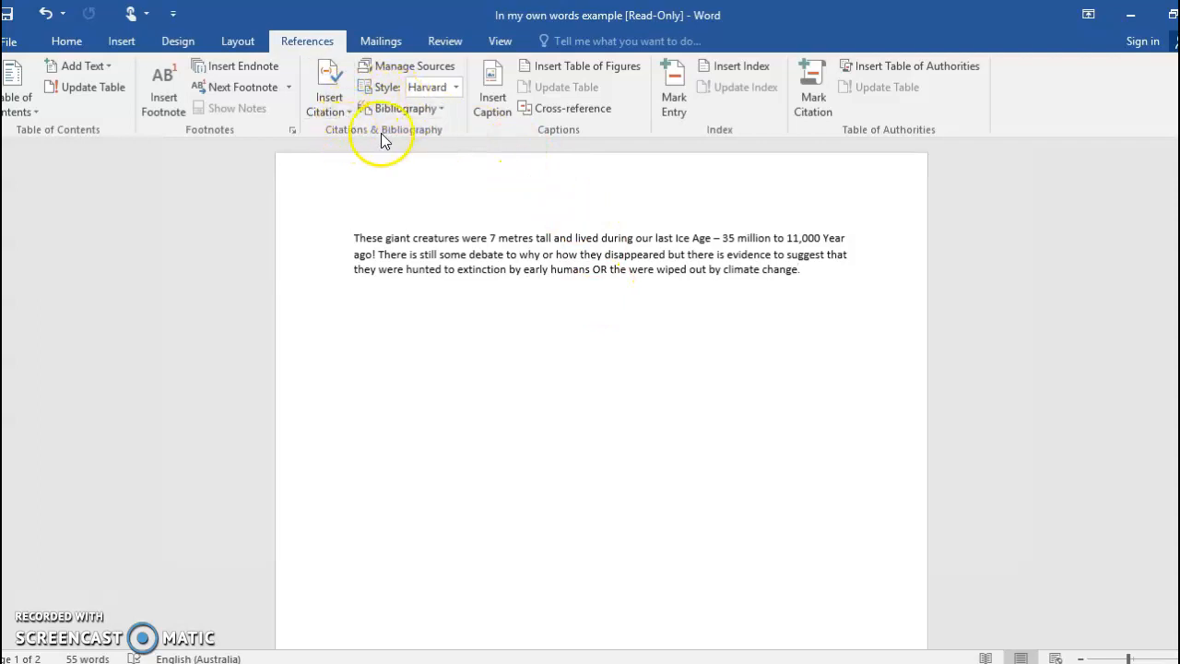
- Insert the Sloth Santuary citation at the end of the paragraph, before the full stop
left_click(340, 110)
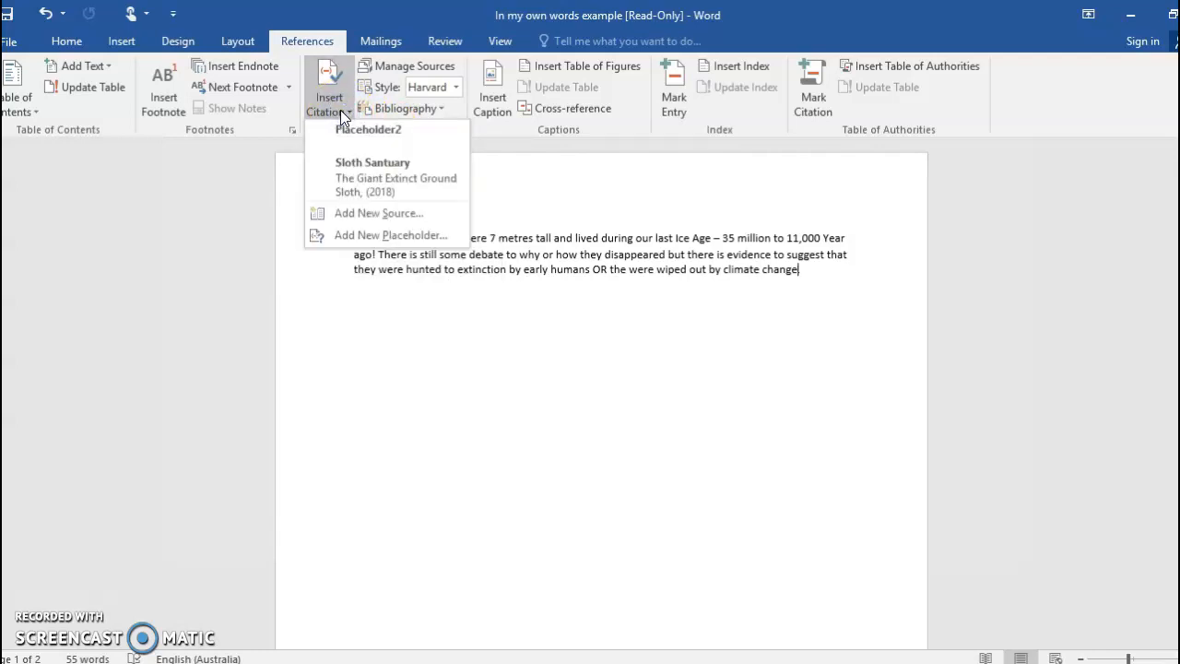
left_click(330, 178)
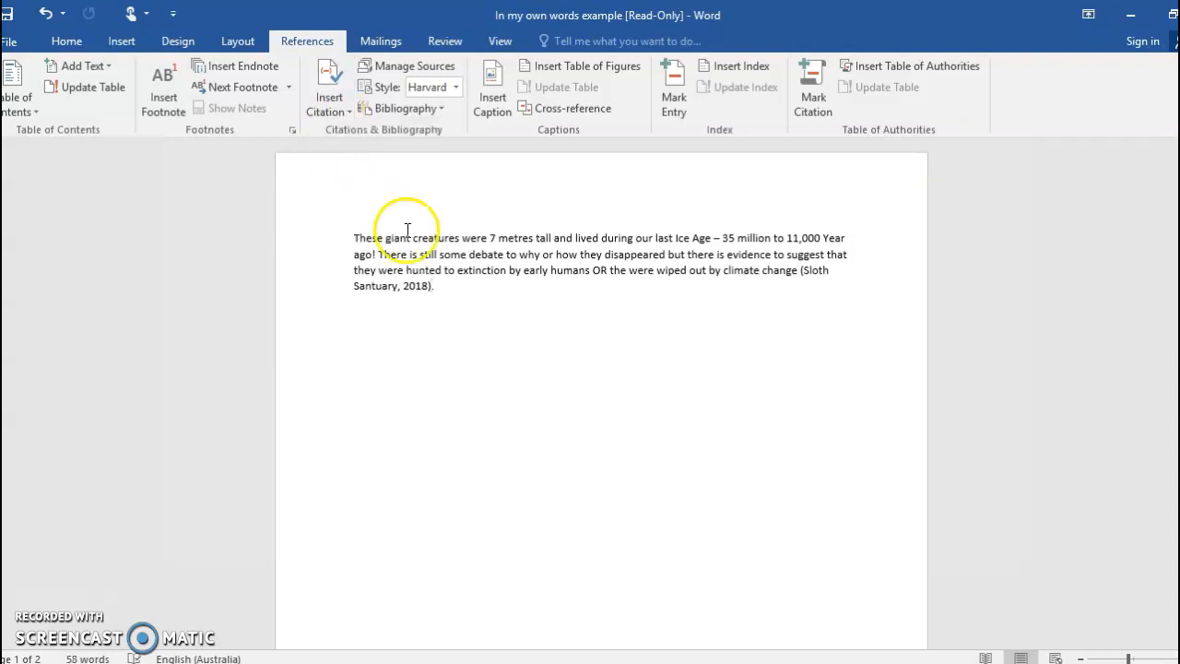
left_click(444, 288)
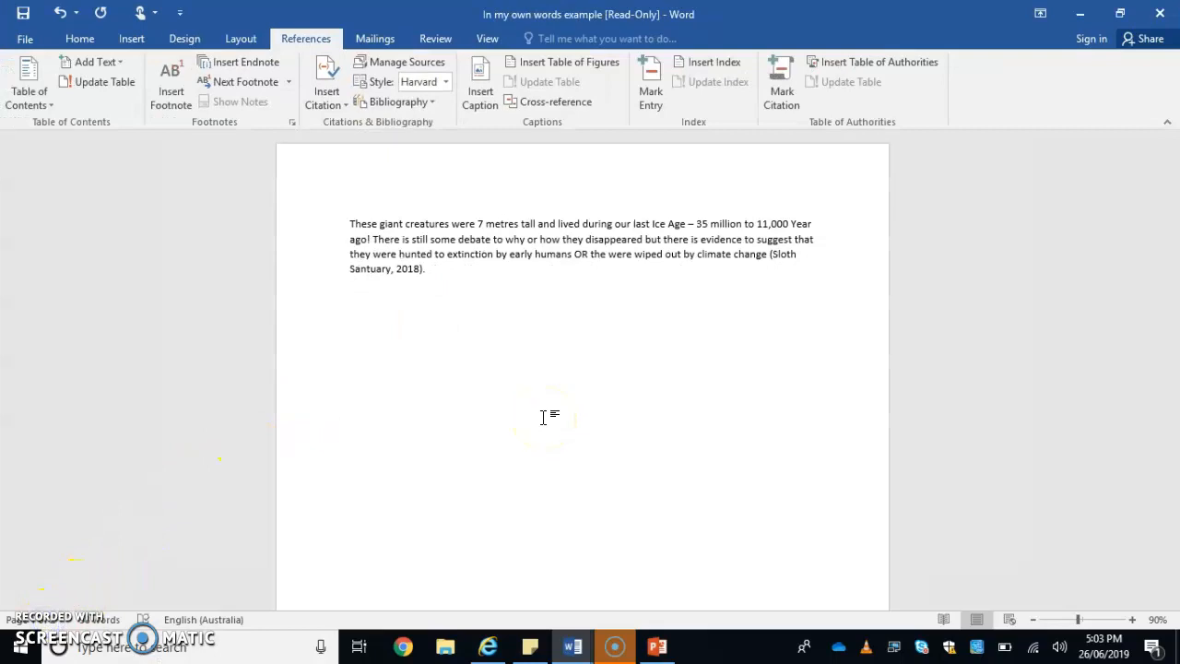
- Copy the World Wildlife Foundation sources Global Warming in Australia, Protect Our Oceans and Rewild the Yorke from the master list to the current list
left_click(426, 64)
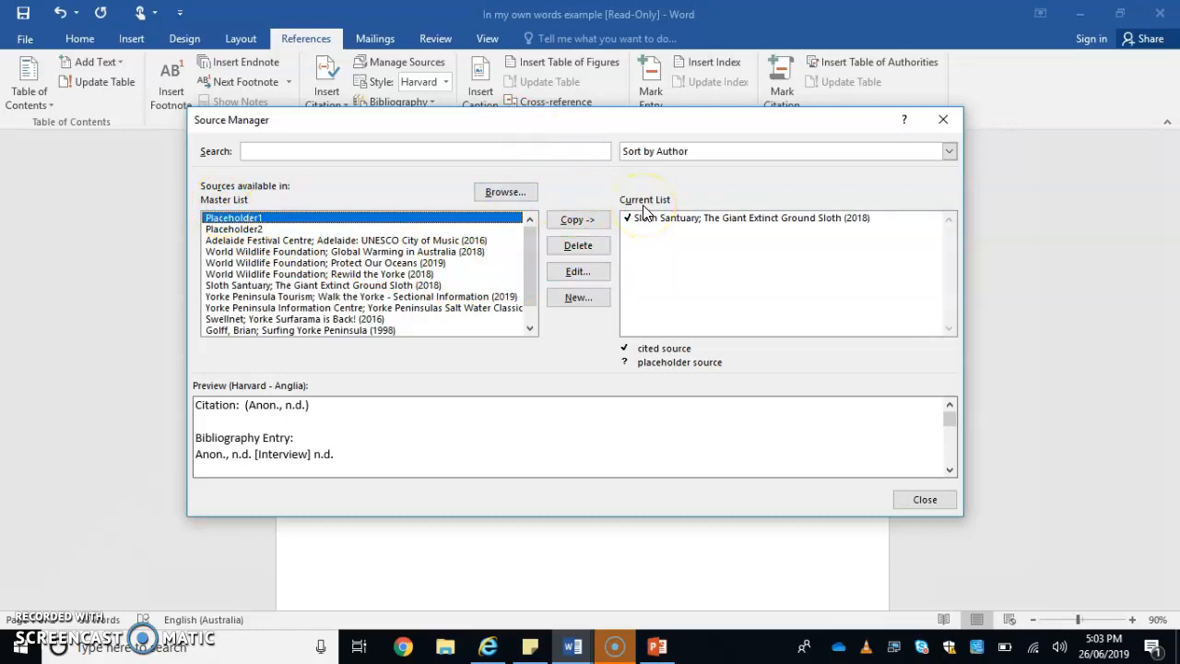
left_click(374, 252)
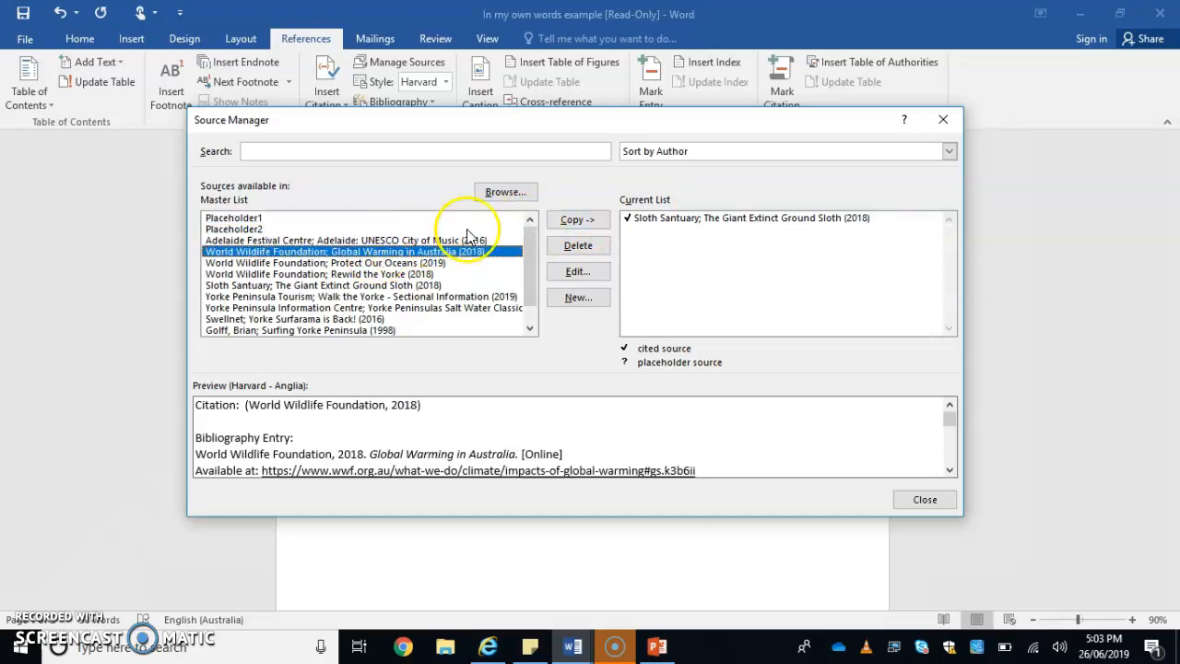
left_click(582, 220)
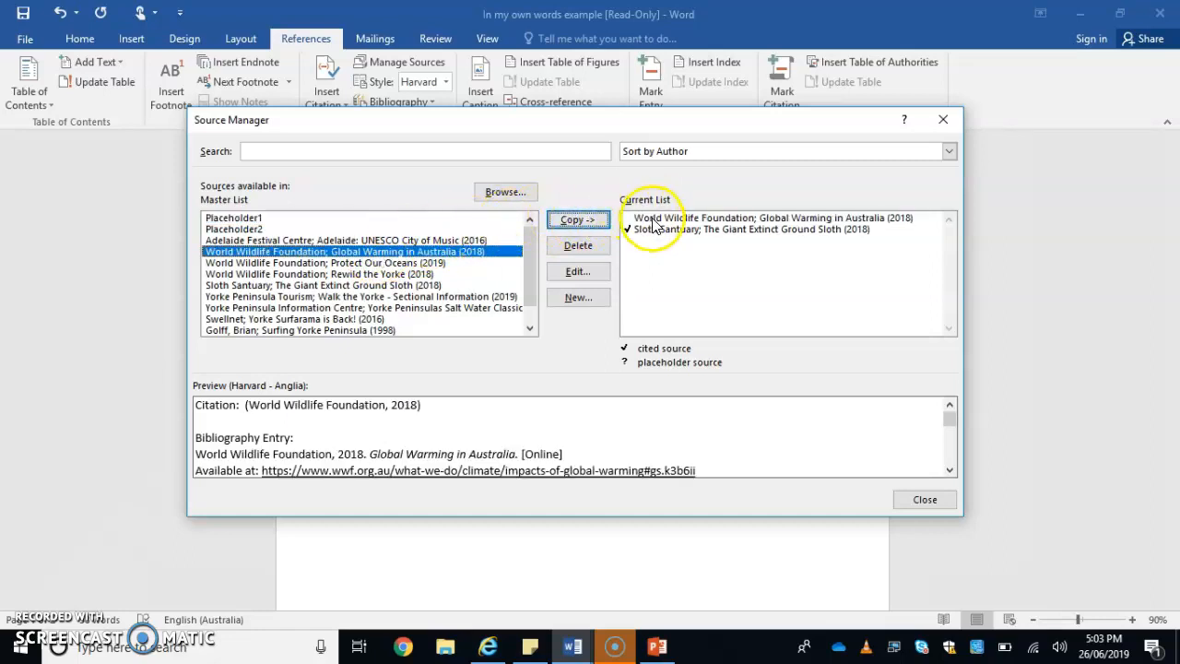
left_click(401, 264)
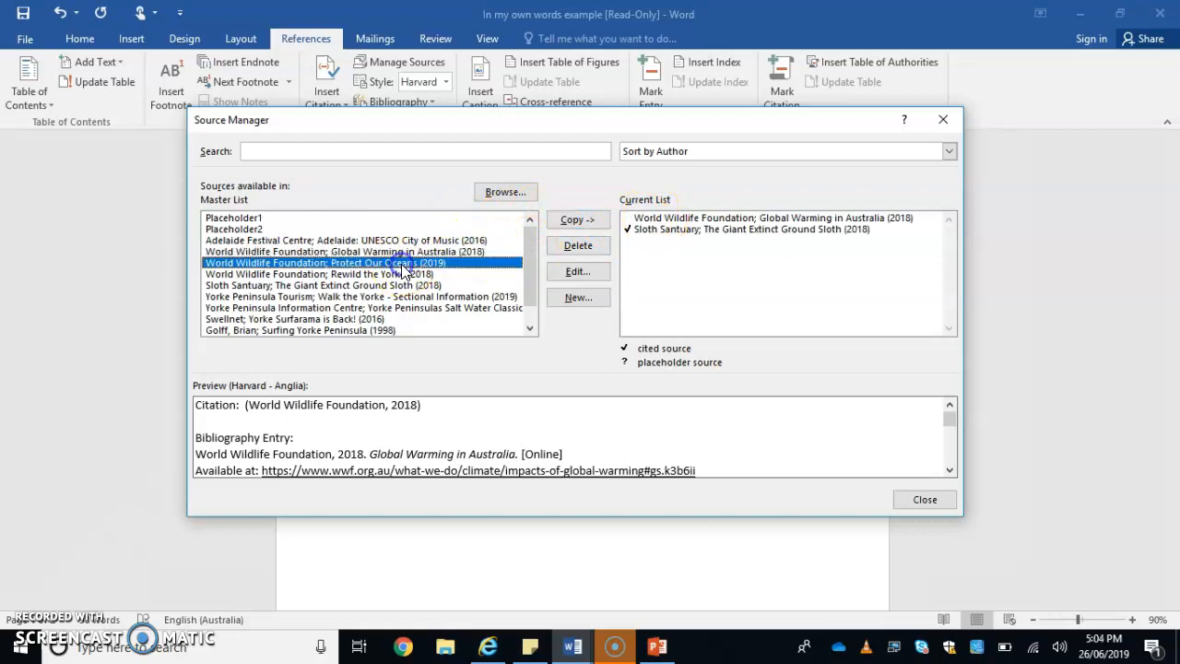
left_click(578, 219)
left_click(433, 273)
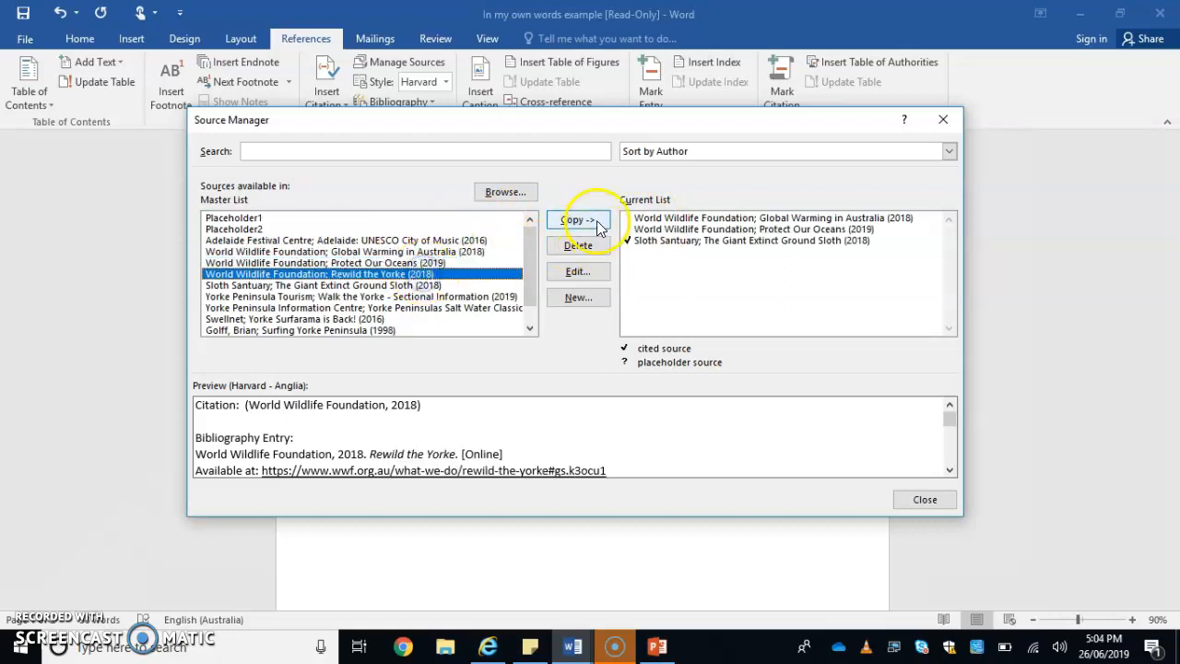
left_click(590, 221)
- Copy the Yorke Peninsula Tourism source to the current list and delete it from that list again
left_click(403, 297)
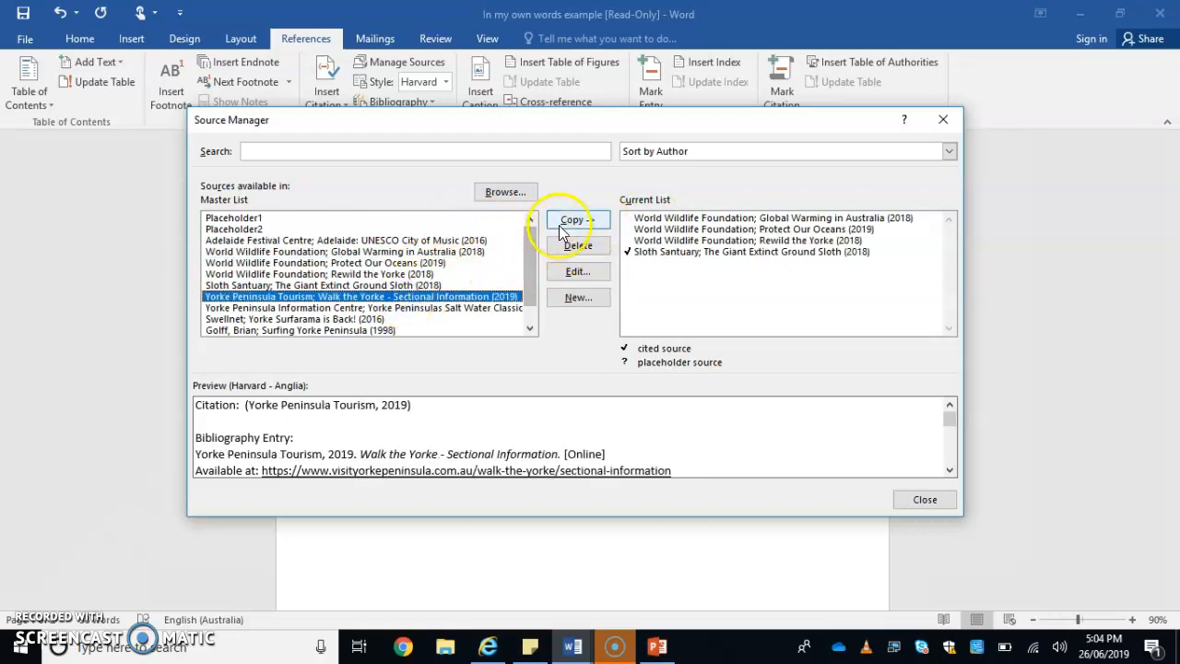
left_click(575, 221)
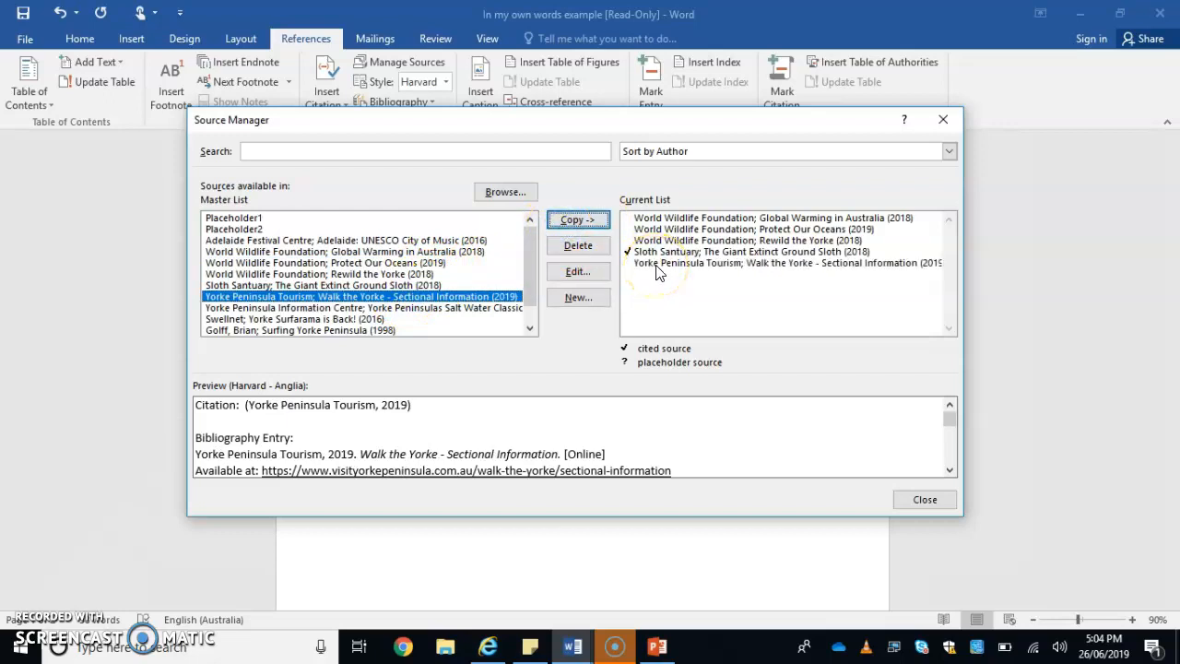
left_click(657, 268)
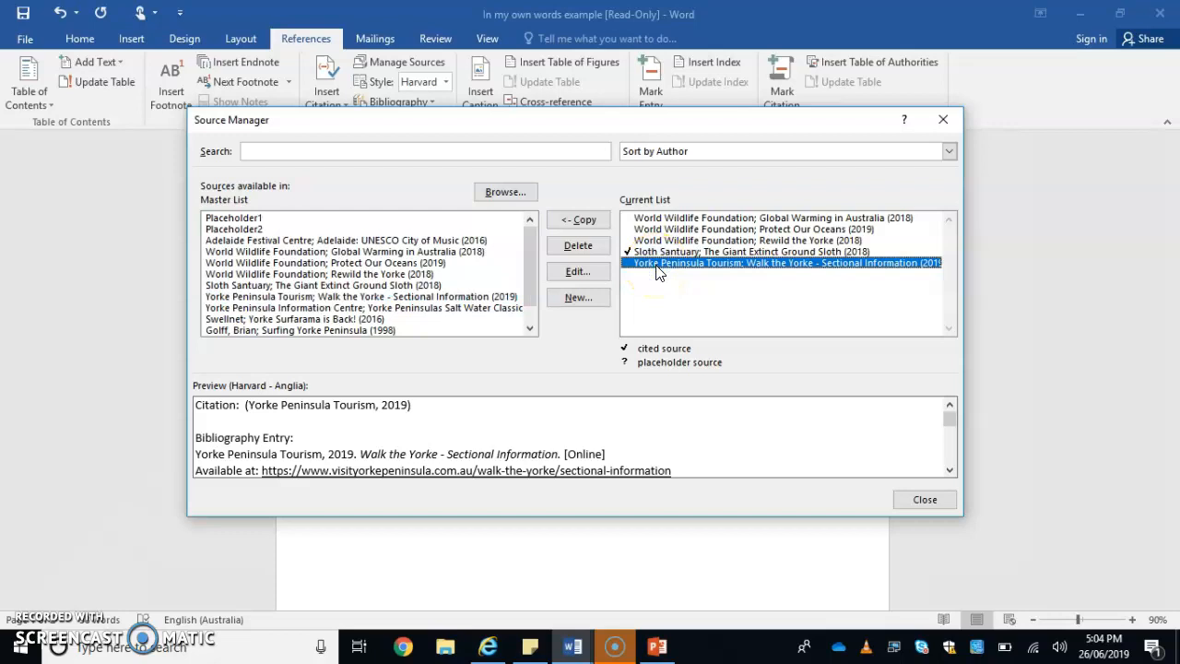
left_click(578, 247)
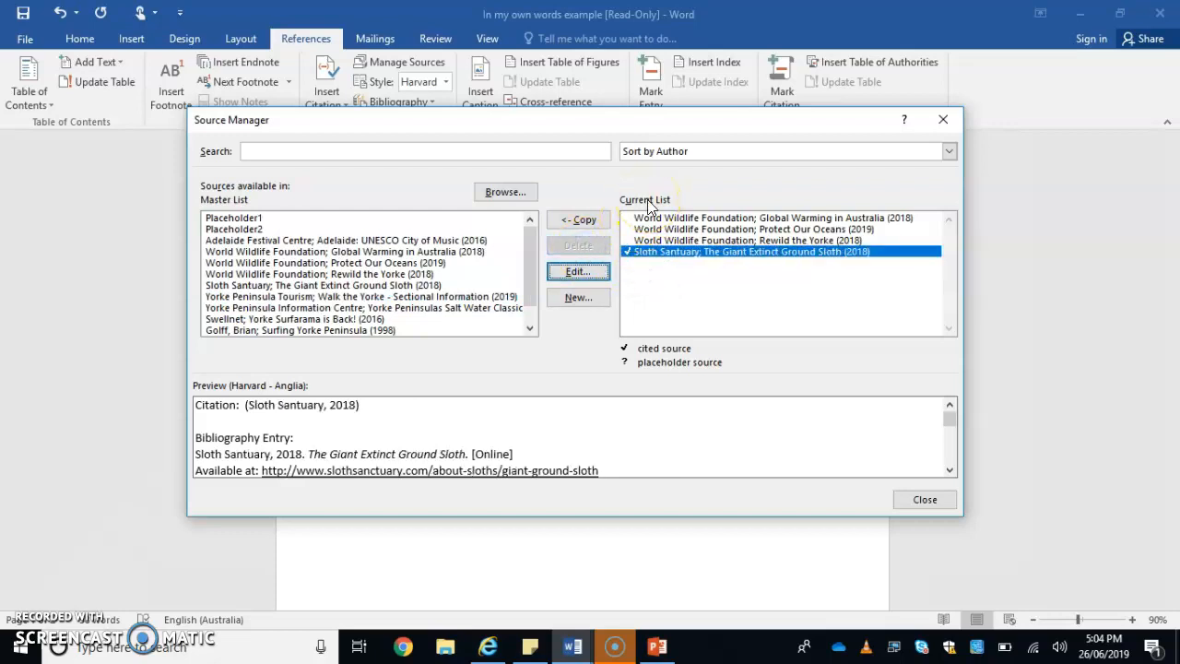
left_click(321, 297)
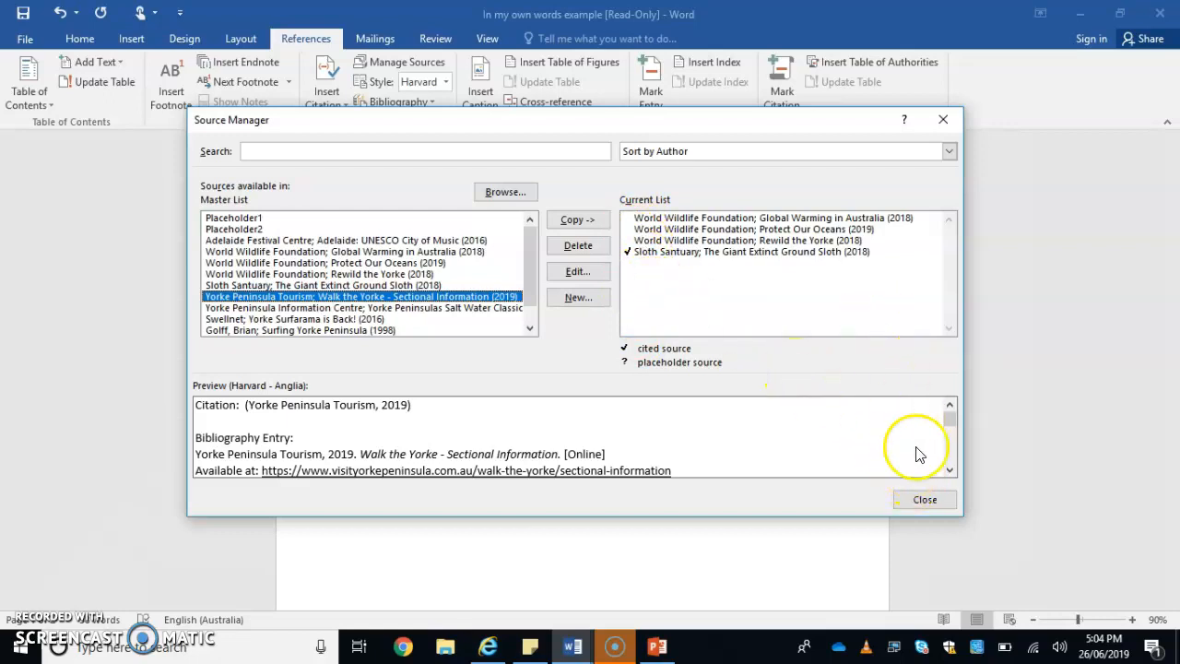
- Close the Source Manager and insert the built-in Bibliography below the paragraph in the Harvard - Anglia 2008 style
left_click(924, 498)
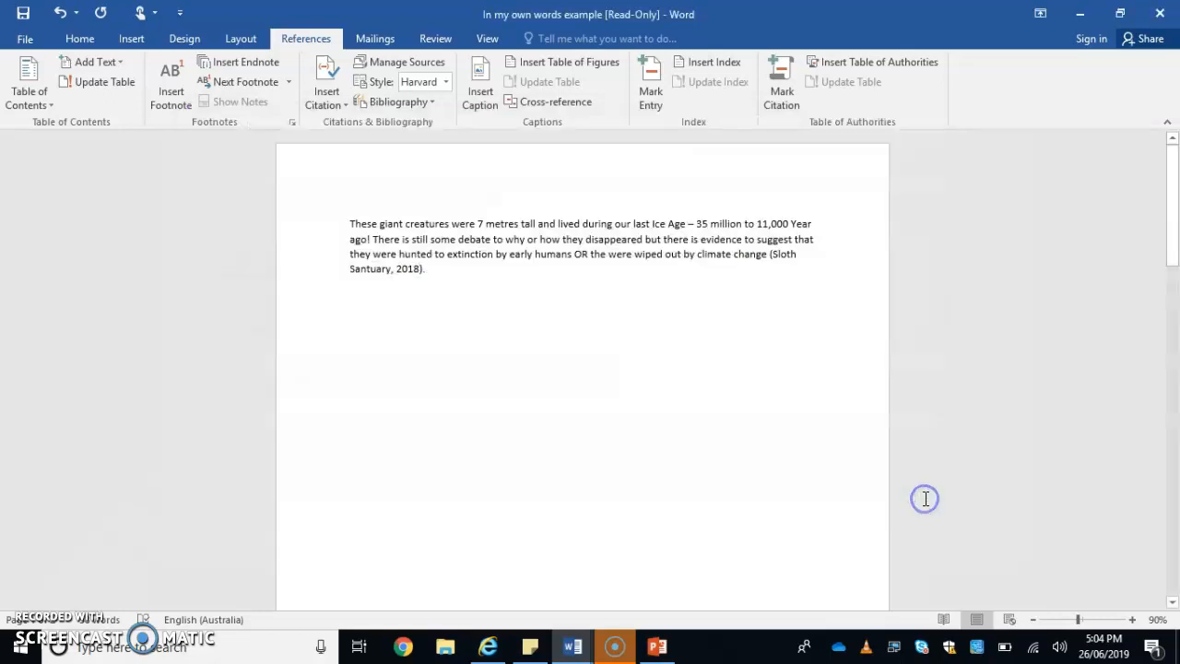
left_click(464, 267)
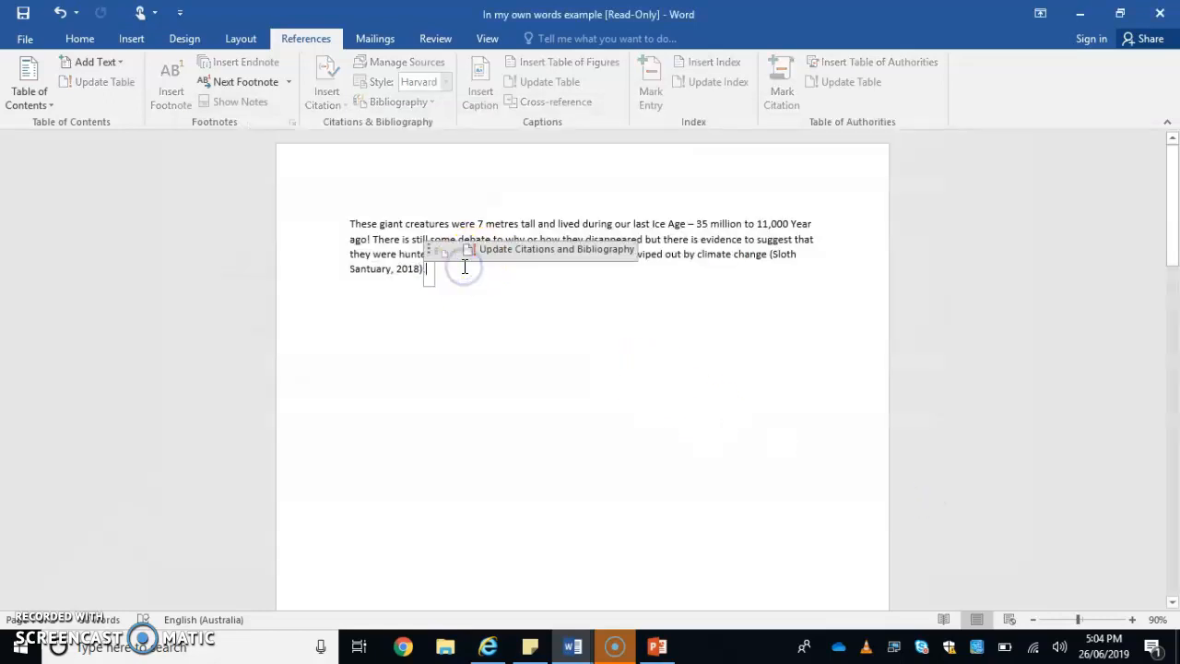
left_click(466, 314)
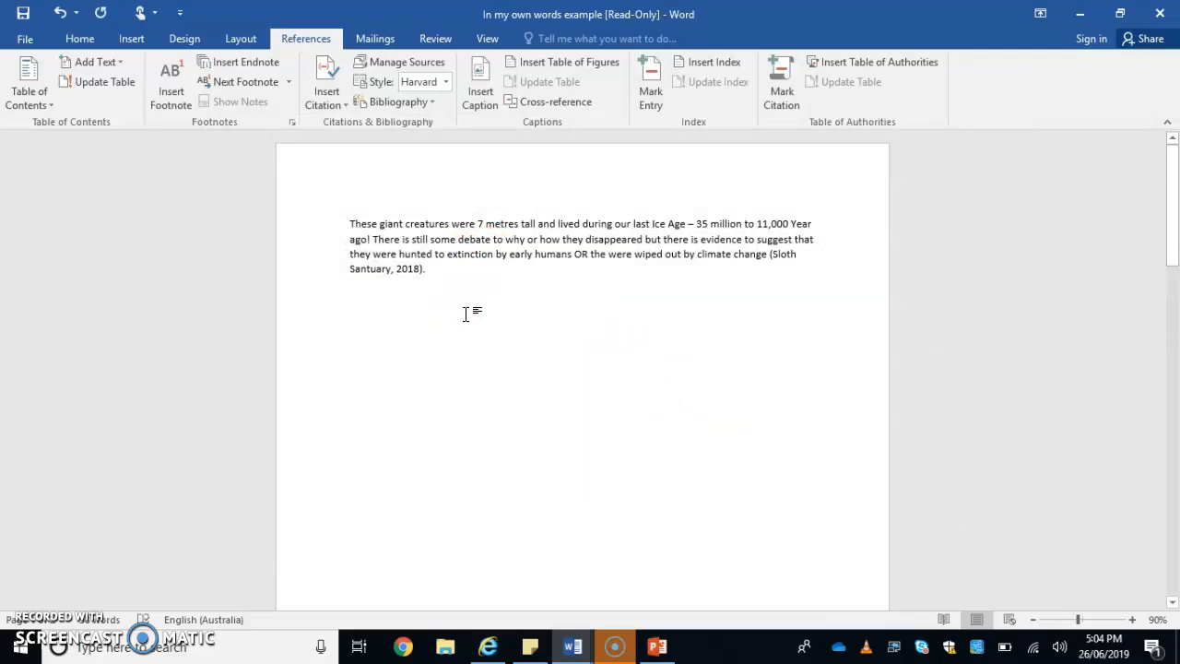
left_click(446, 83)
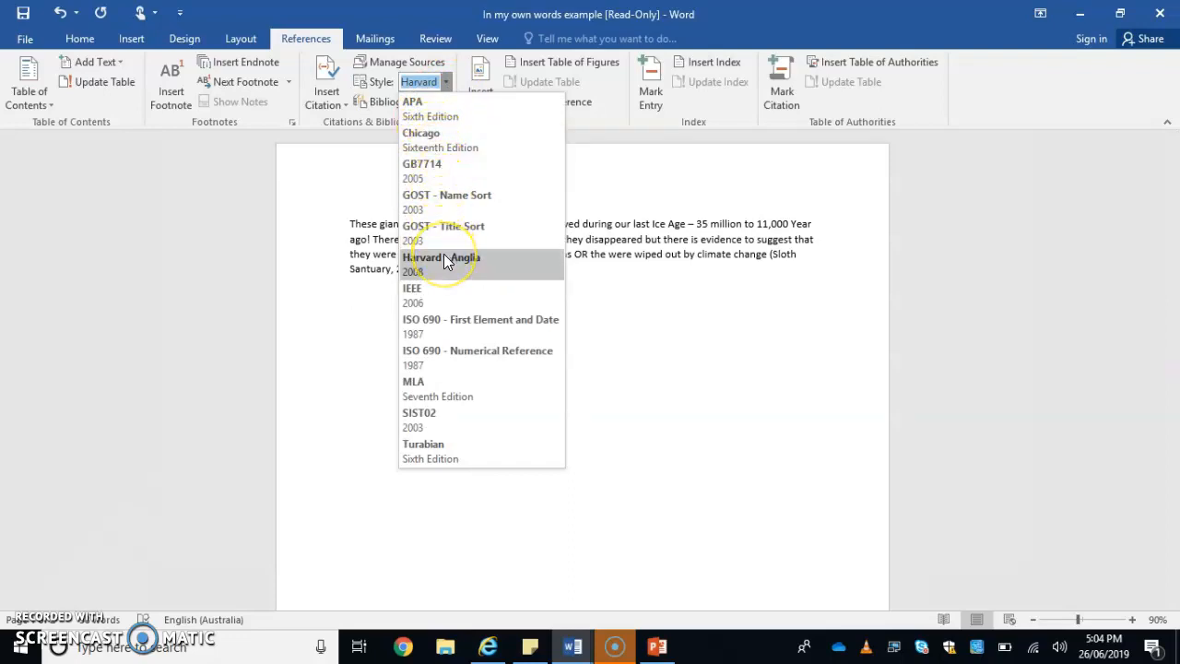
left_click(444, 261)
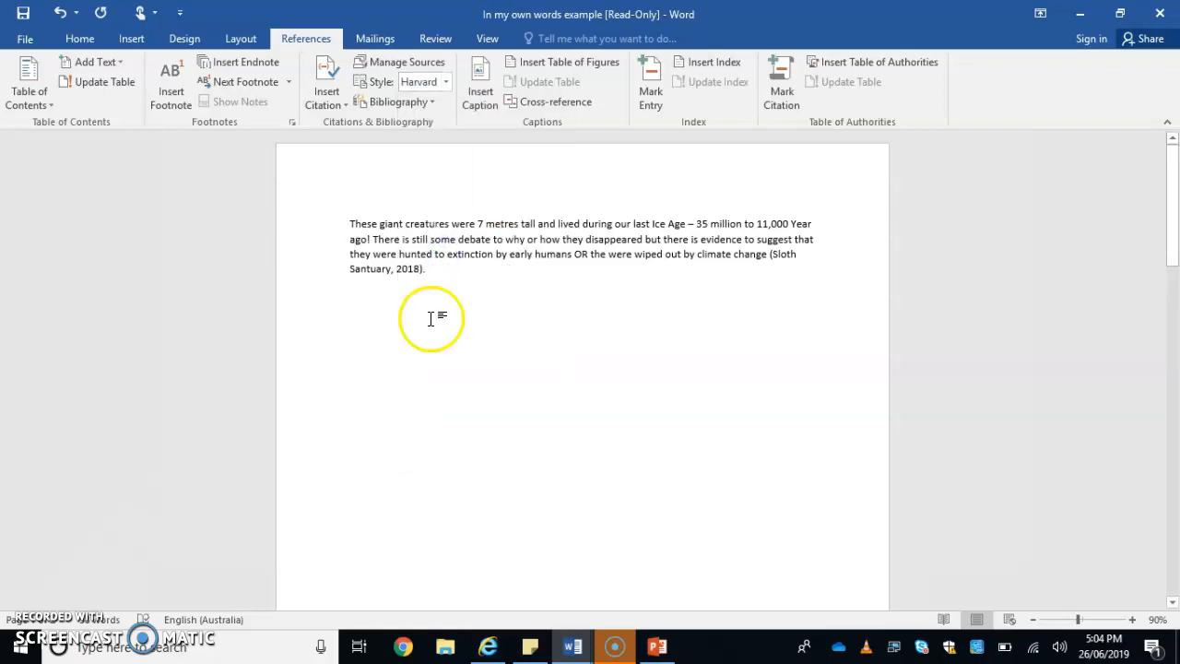
left_click(427, 102)
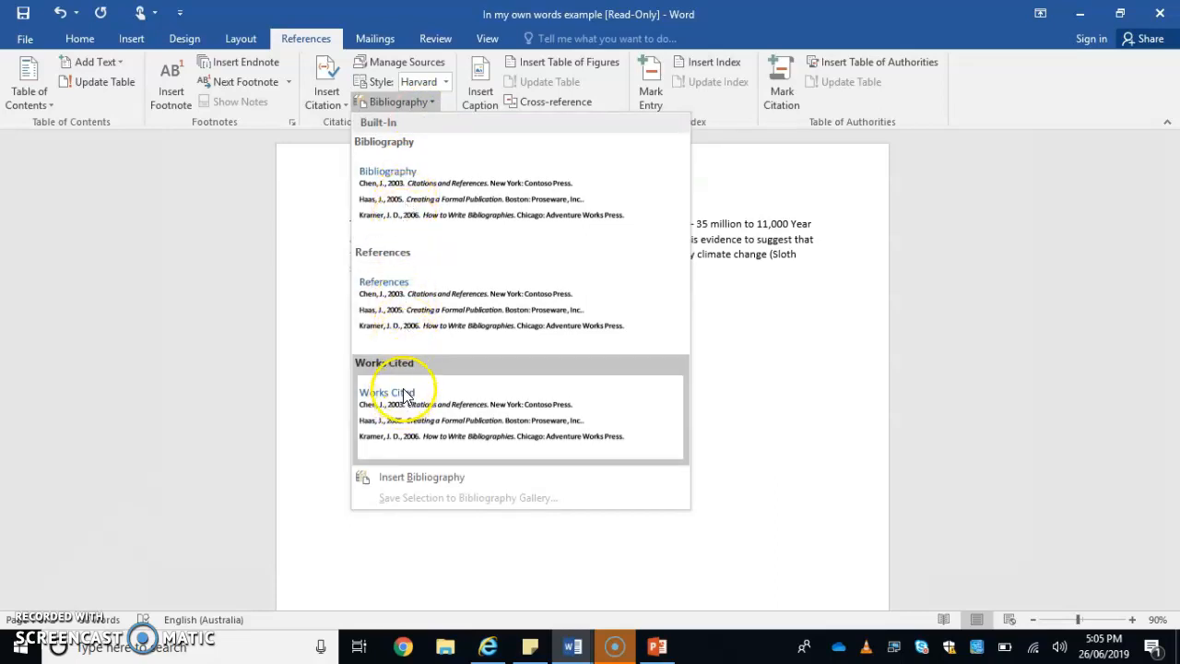
left_click(400, 224)
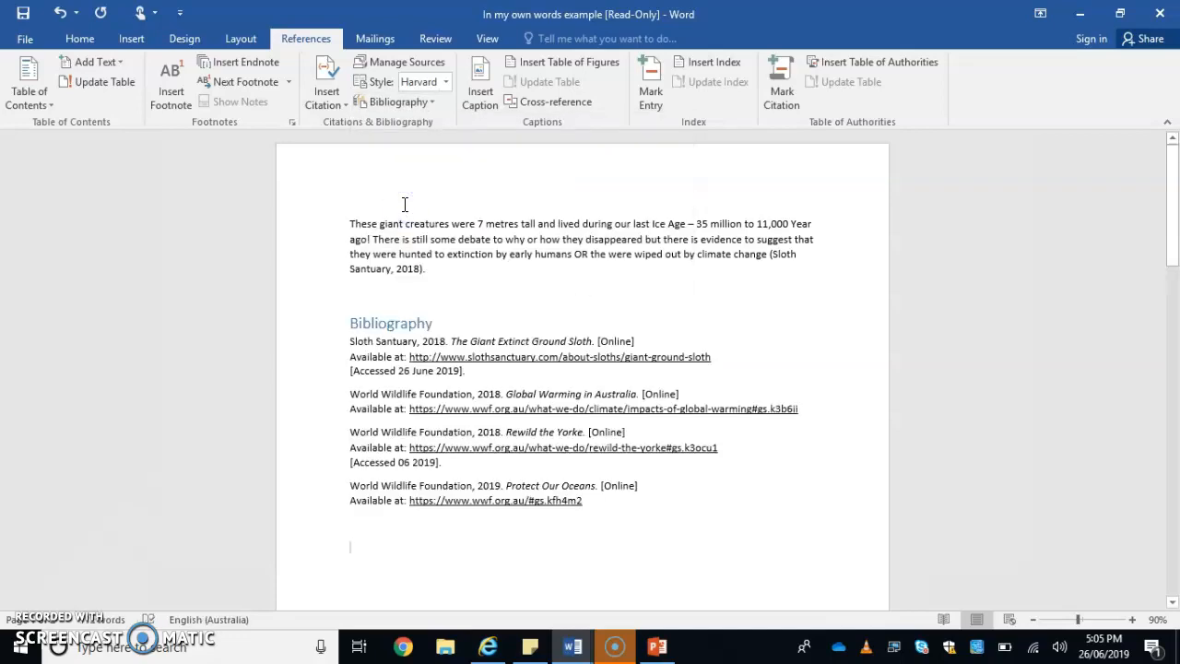